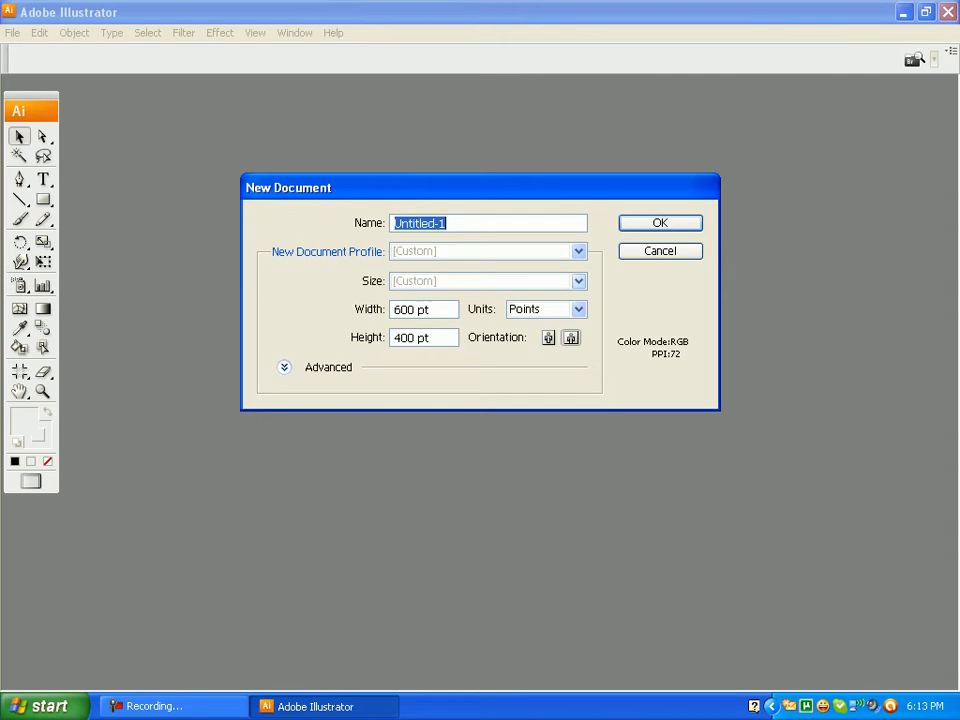
# Create a new 600 × 400 pt document named Web 2.0 Logo
pyautogui.write('Web 2.0 Logo')
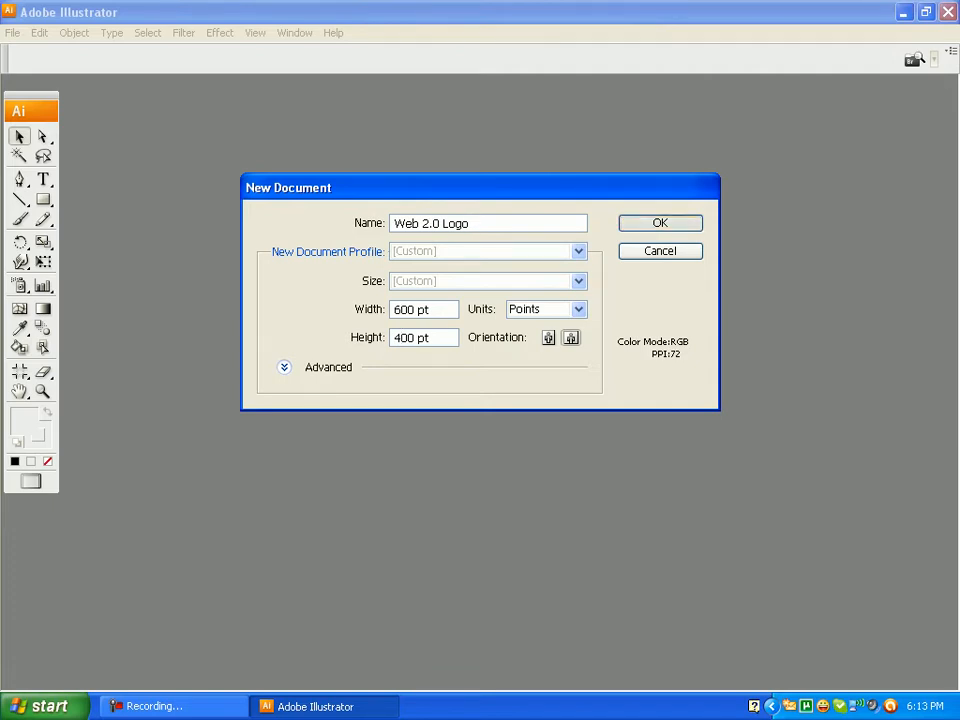
pyautogui.press('Return')
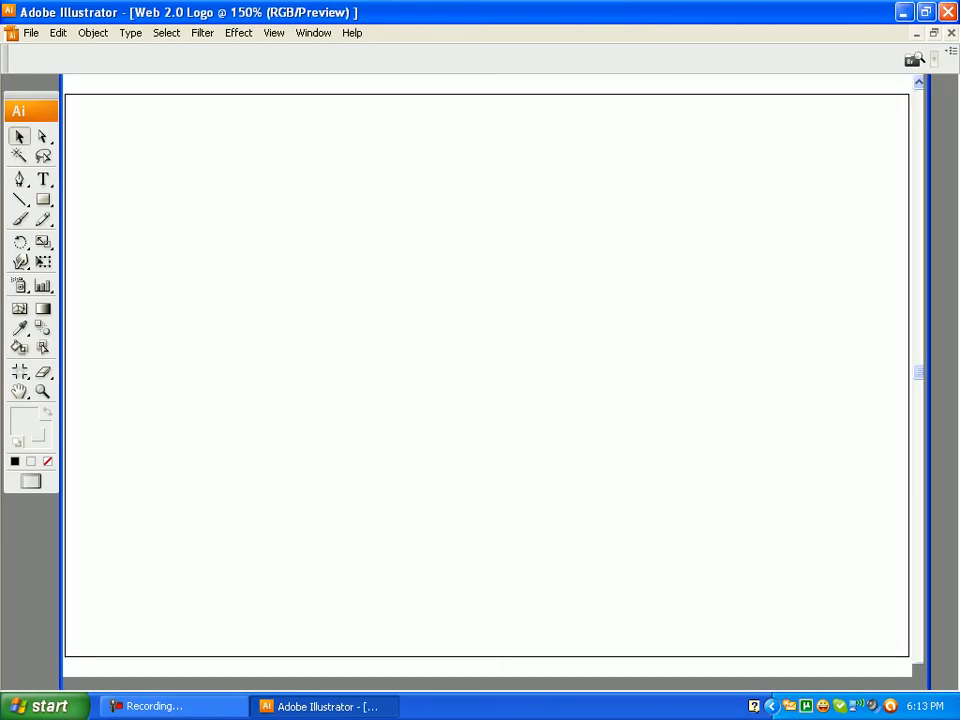
pyautogui.press('z')
pyautogui.keyDown('alt'); pyautogui.click(265, 377); pyautogui.keyUp('alt')
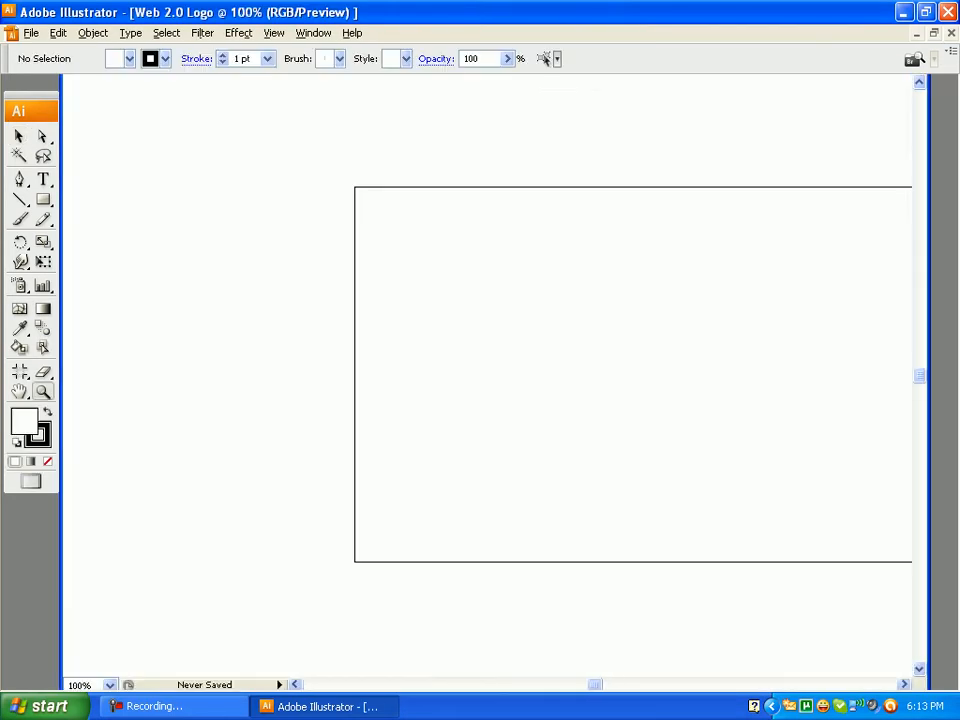
pyautogui.hscroll(1, 487, 376)
pyautogui.hscroll(3, 487, 376)
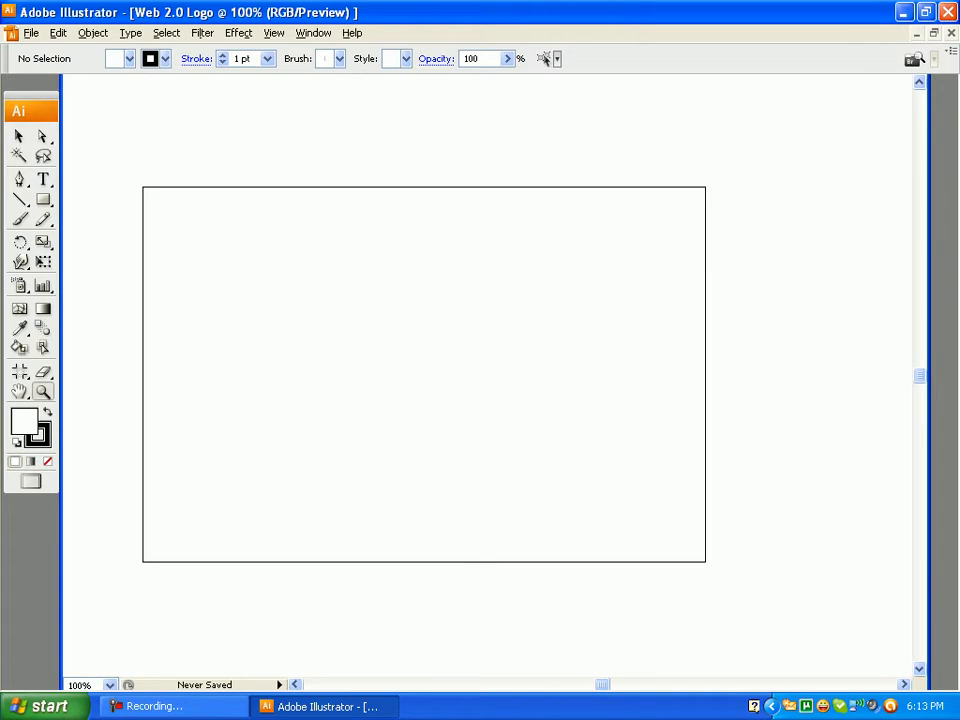
# Add the text "Latiude" in Century Gothic near the middle of the artboard
pyautogui.press('t')
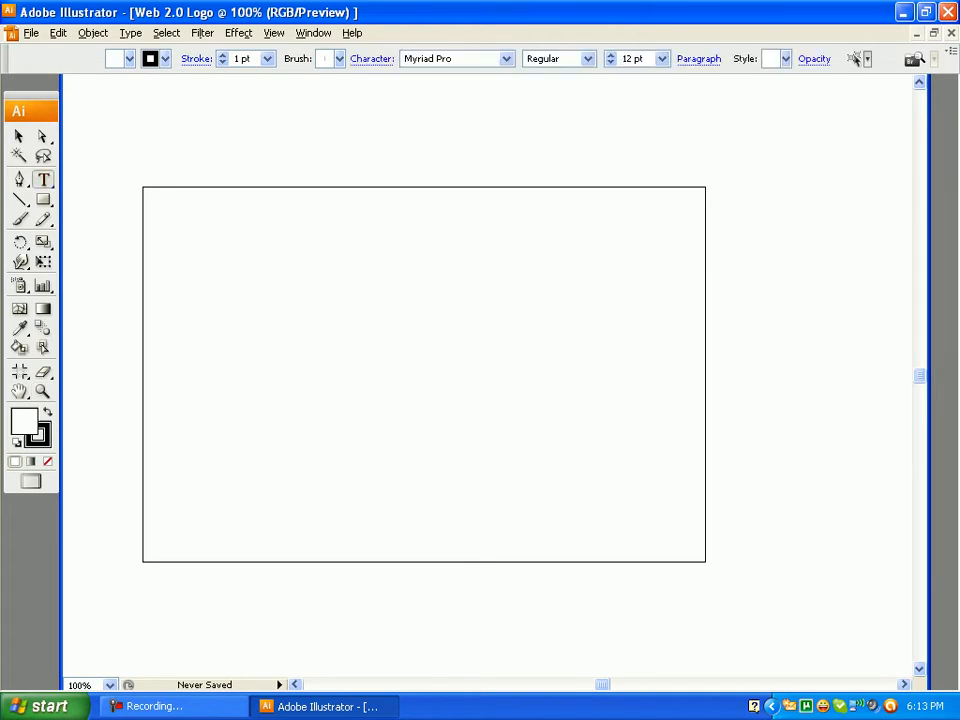
pyautogui.click(263, 351)
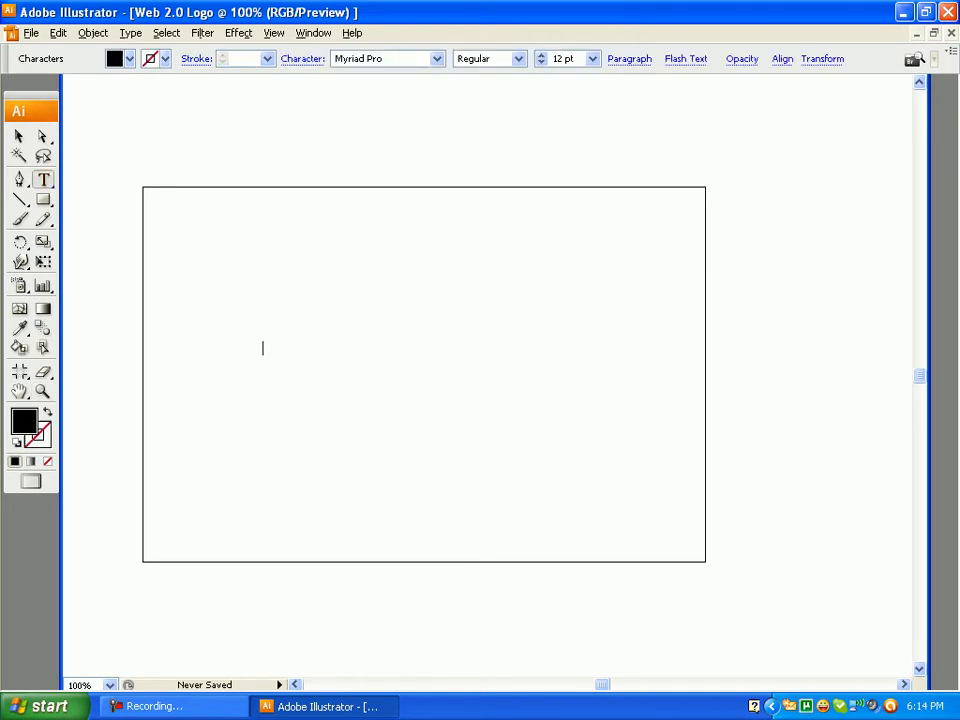
pyautogui.click(437, 59)
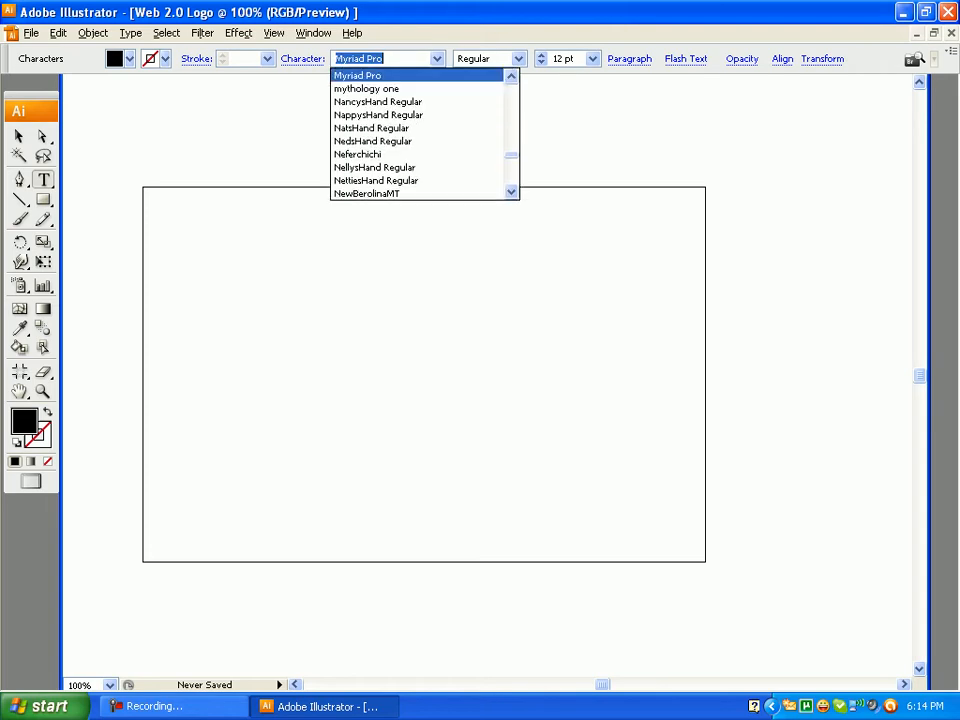
pyautogui.write('Century Gothic')
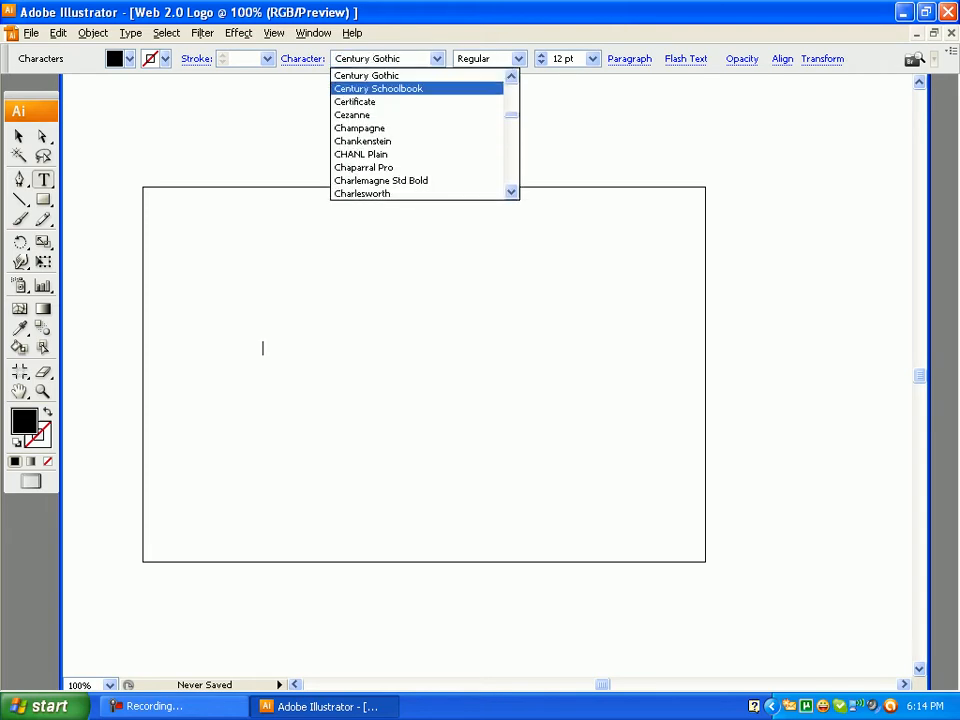
pyautogui.press('Return')
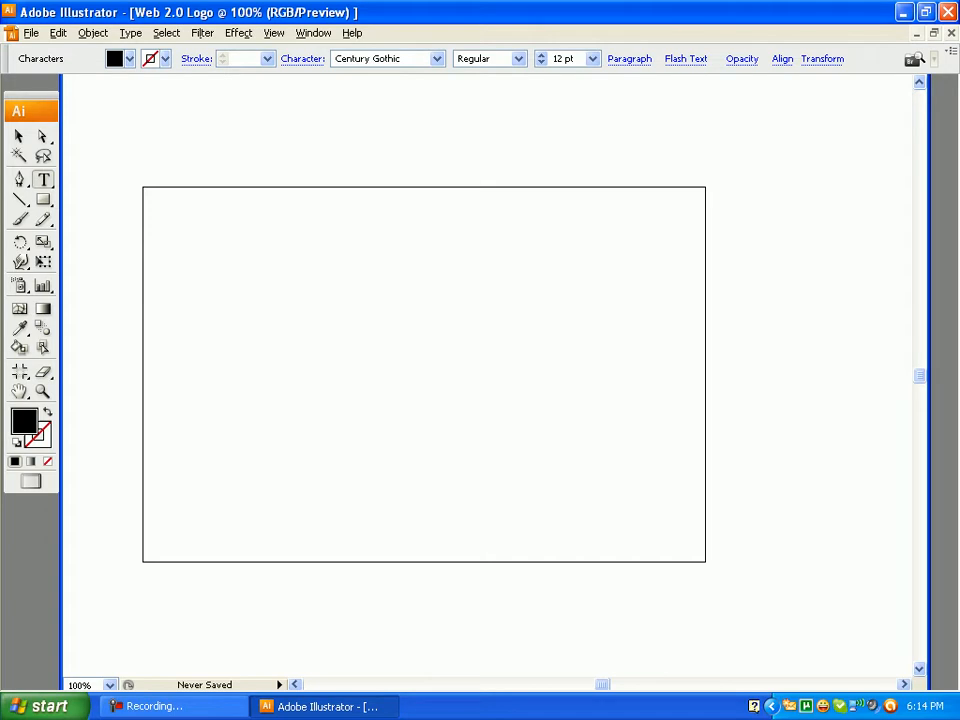
pyautogui.write('4atiude')
pyautogui.press('Escape')
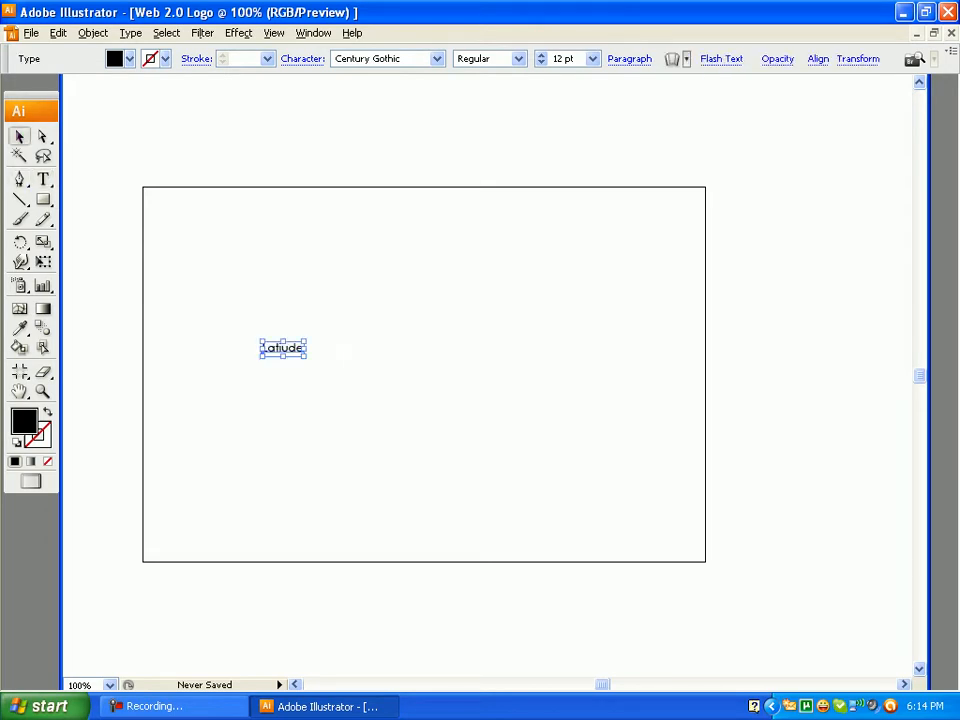
pyautogui.press('Delete')
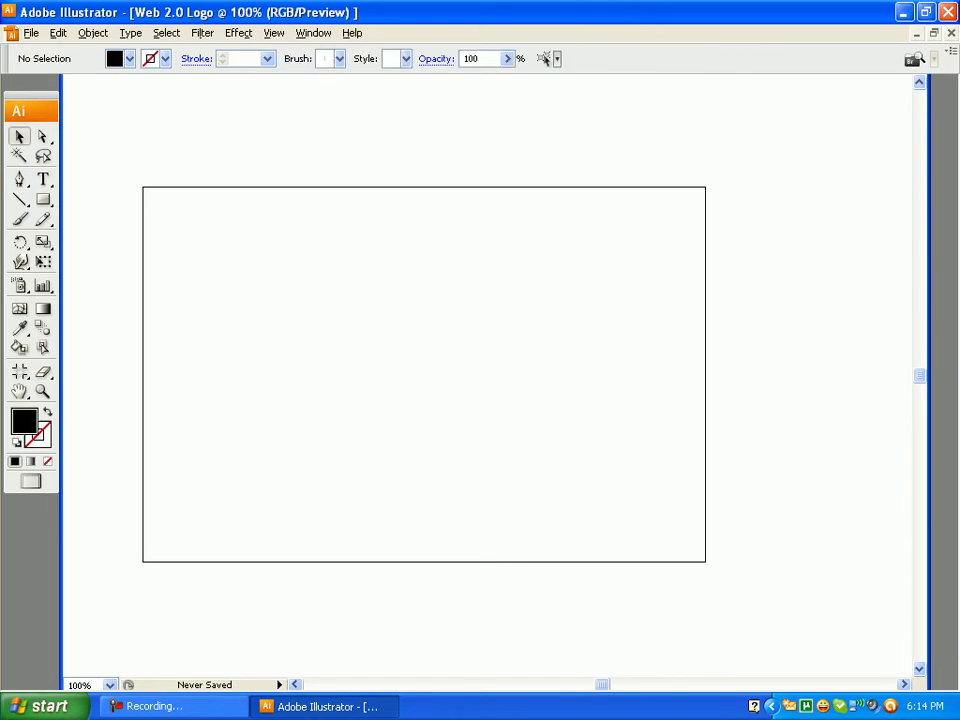
pyautogui.hotkey('ctrl', 'z')
# Enlarge the Latiude text to about 87.75 pt and reposition it around the artboard's centre
pyautogui.click(340, 420)
pyautogui.click(283, 348)
pyautogui.moveTo(306, 357); pyautogui.dragTo(561, 444)
pyautogui.click(585, 470)
pyautogui.moveTo(466, 399); pyautogui.dragTo(474, 367)
pyautogui.click(480, 460)
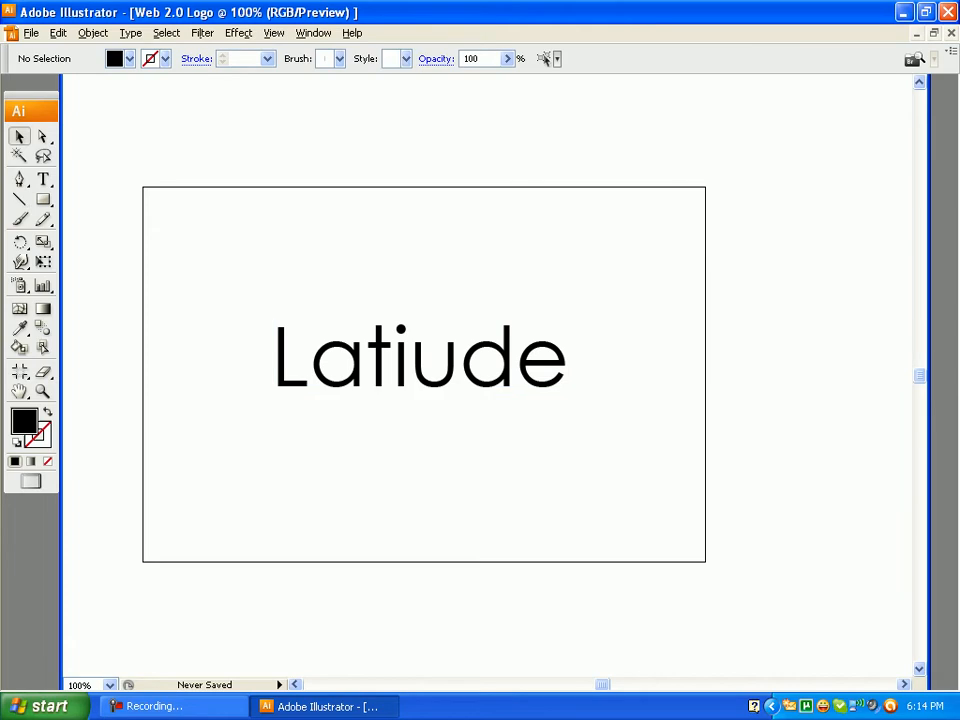
# Set the whole Latiude word to the Bold style of Century Gothic
pyautogui.press('t')
pyautogui.click(274, 364)
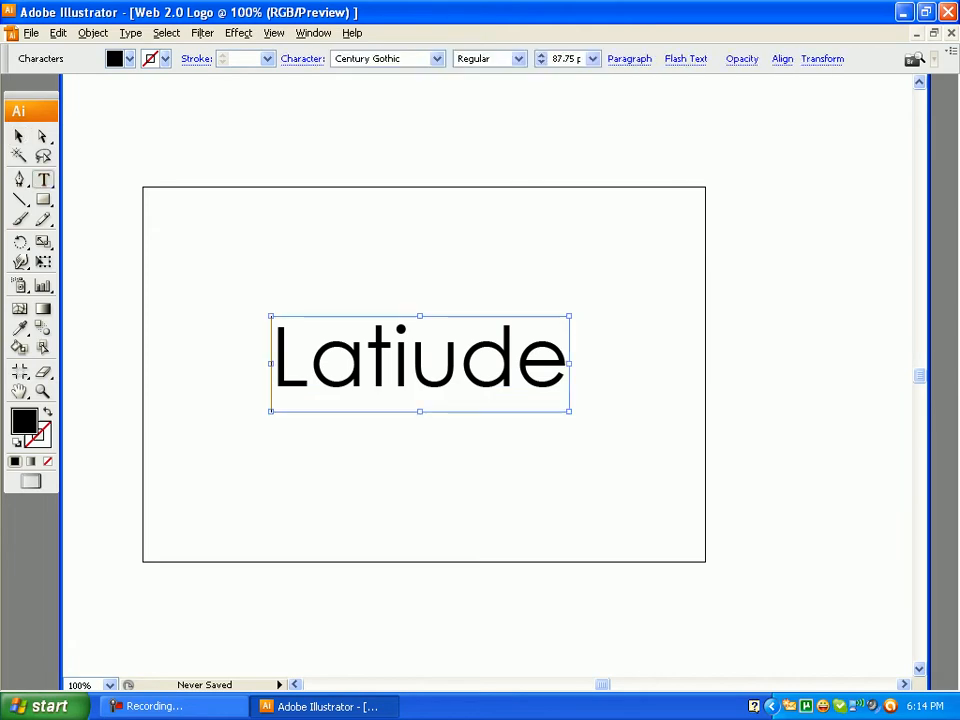
pyautogui.hotkey('ctrl', 'a')
pyautogui.click(519, 59)
pyautogui.click(467, 102)
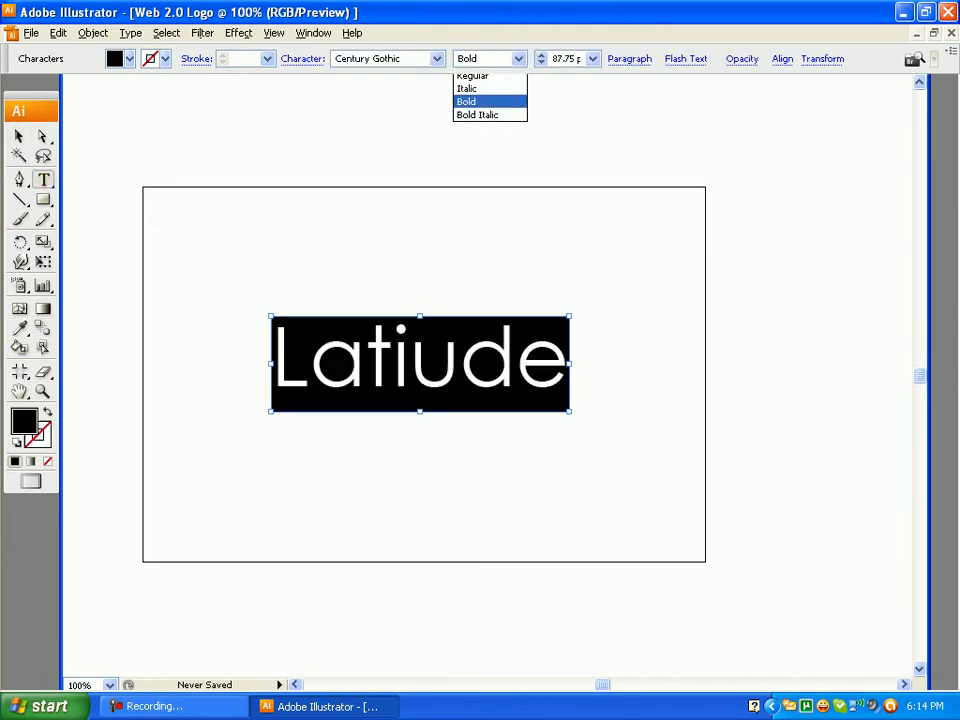
pyautogui.click(405, 364)
# Move the bold Latiude text a little to the right, leaving room in front of the L
pyautogui.click(19, 136)
pyautogui.click(240, 440)
pyautogui.moveTo(345, 364); pyautogui.dragTo(392, 367)
pyautogui.click(392, 450)
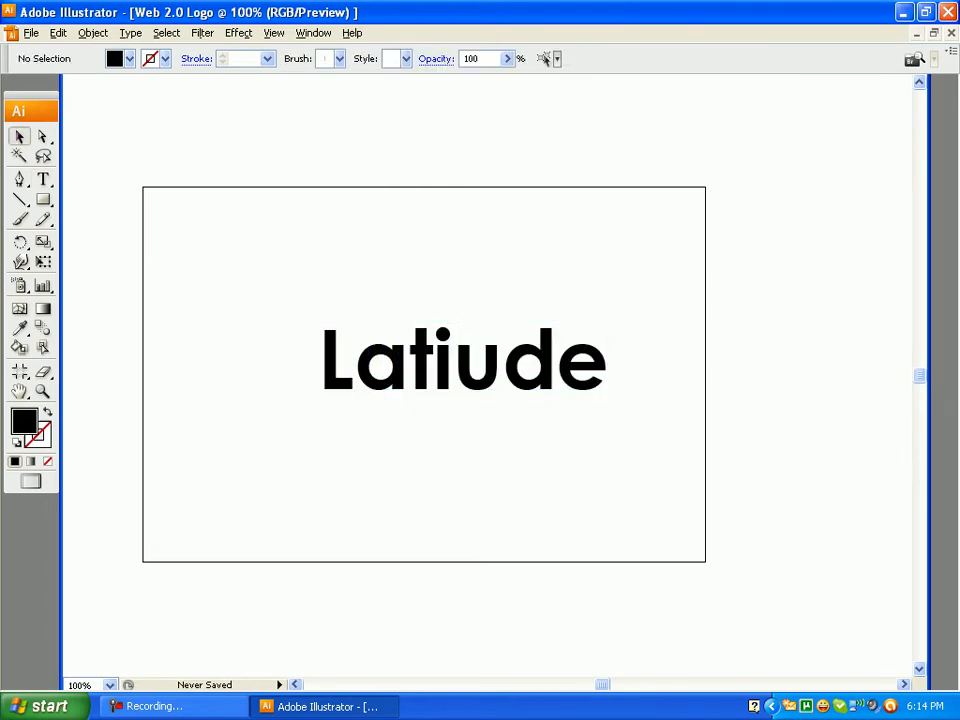
# Draw a black circle with the Ellipse tool and move it into the artboard's upper-left corner
pyautogui.moveTo(43, 200); pyautogui.dragTo(108, 242)
pyautogui.moveTo(205, 223); pyautogui.dragTo(345, 363)
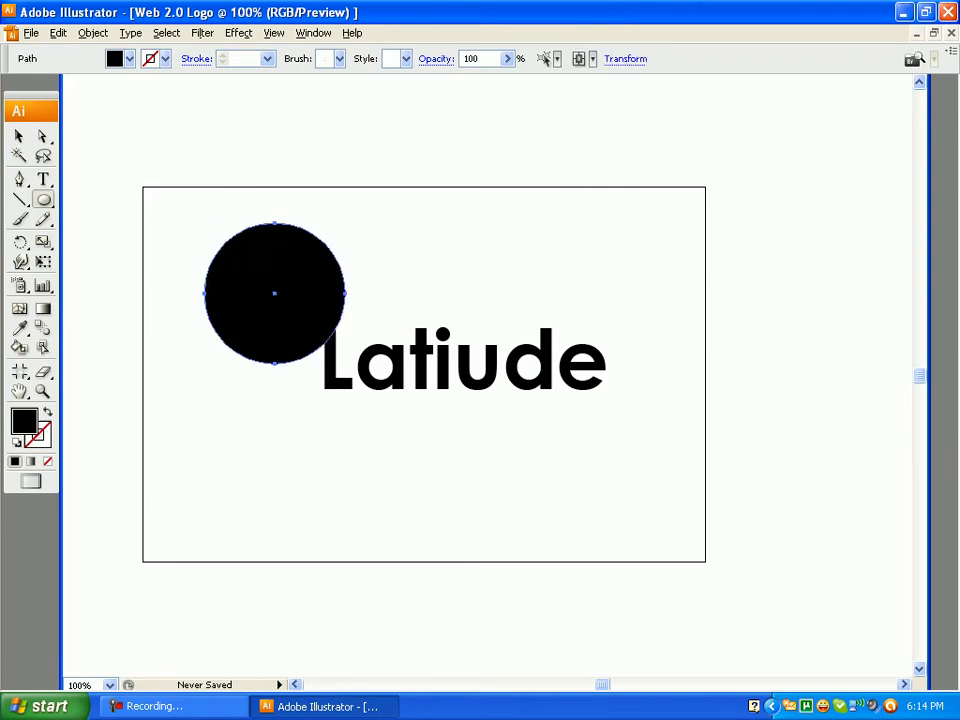
pyautogui.click(19, 136)
pyautogui.click(120, 150)
pyautogui.moveTo(276, 293); pyautogui.dragTo(240, 261)
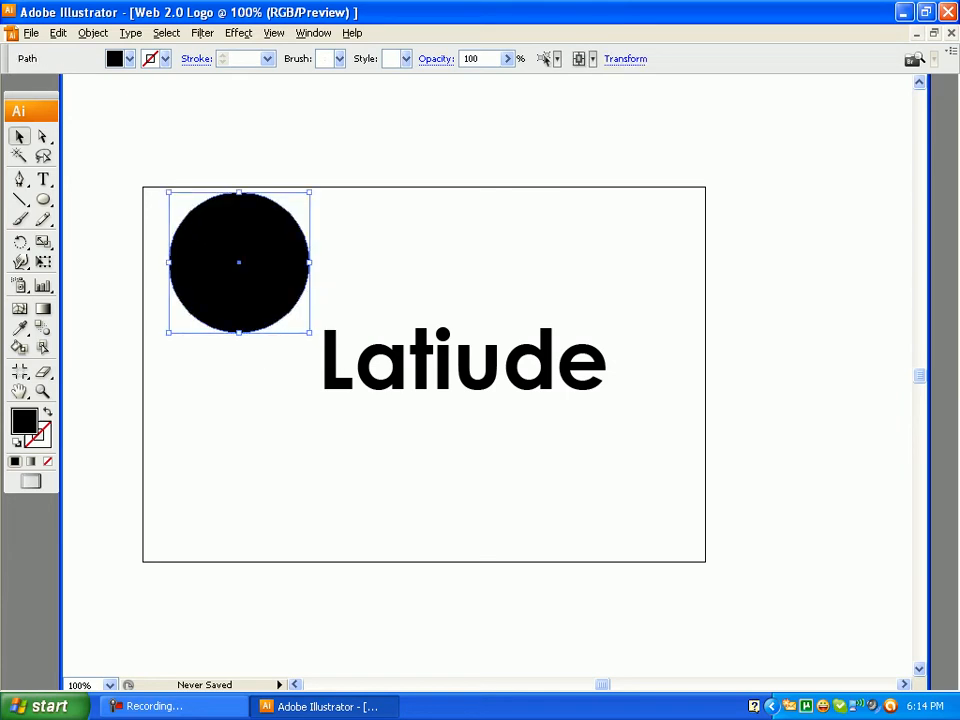
# Duplicate the black circle directly to its right and fill the copy with dark red 8C0000
pyautogui.moveTo(239, 262); pyautogui.dragTo(399, 261)
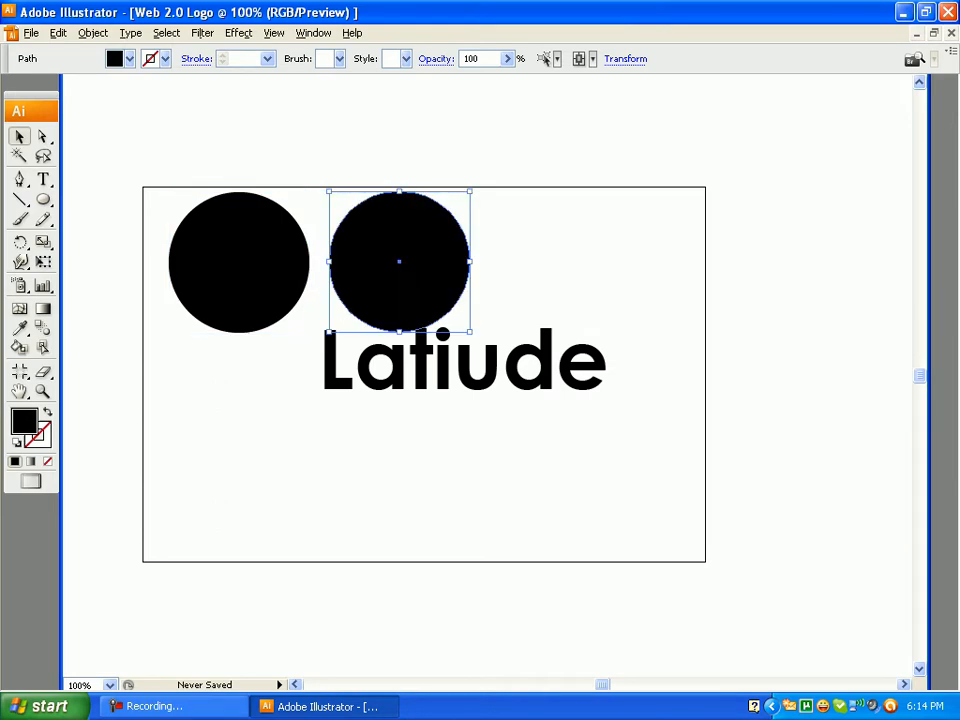
pyautogui.click(540, 262)
pyautogui.click(399, 261)
pyautogui.click(540, 262)
pyautogui.click(399, 261)
pyautogui.doubleClick(24, 421)
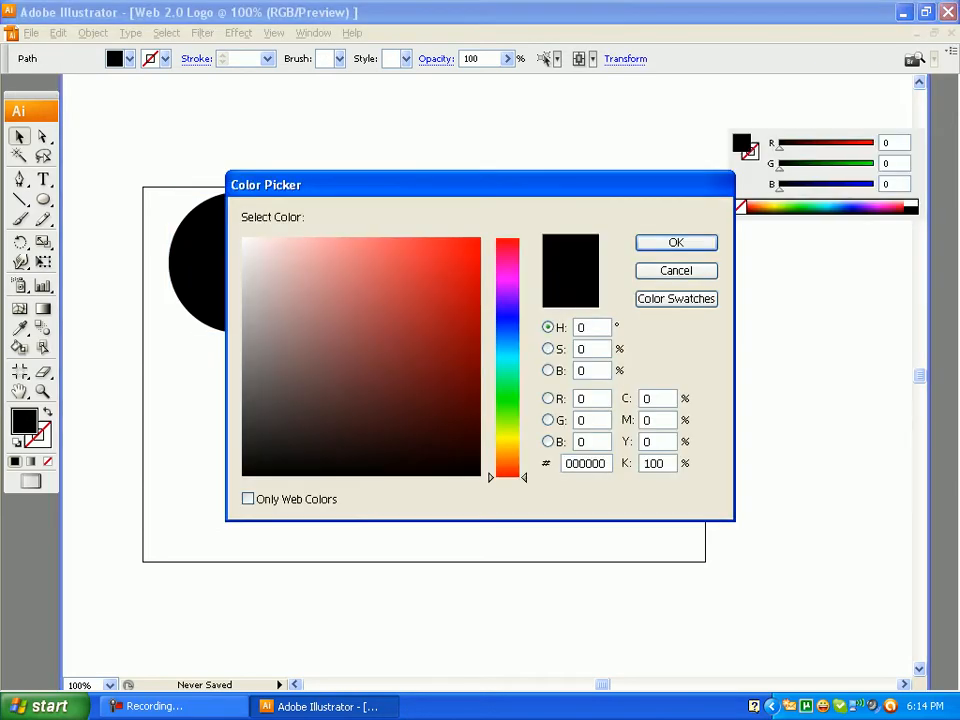
pyautogui.moveTo(440, 347); pyautogui.dragTo(478, 345)
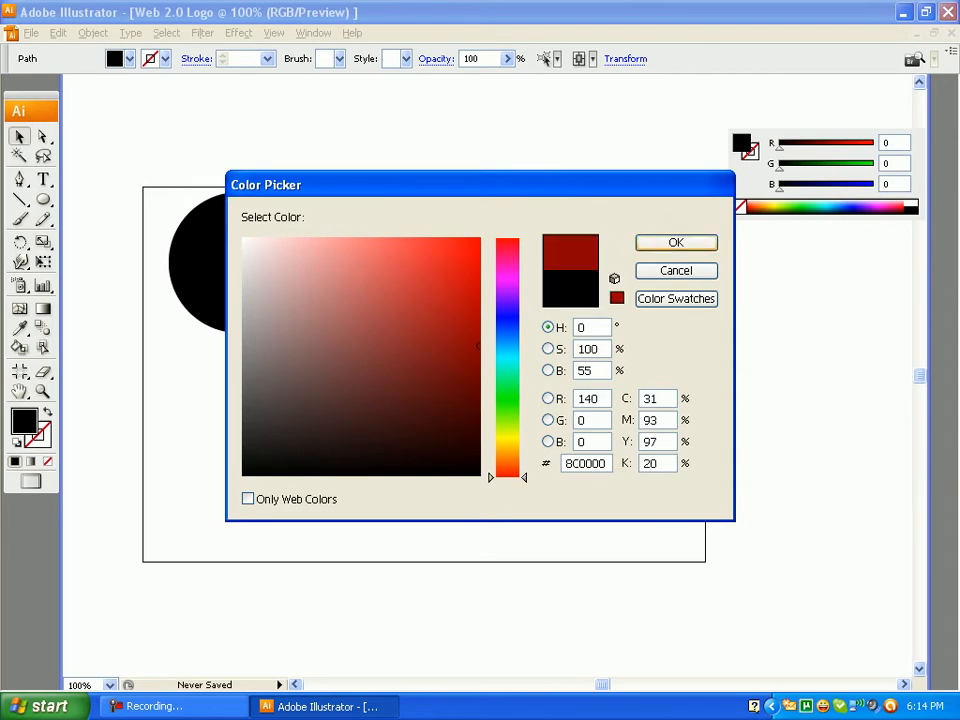
pyautogui.click(676, 243)
pyautogui.click(668, 250)
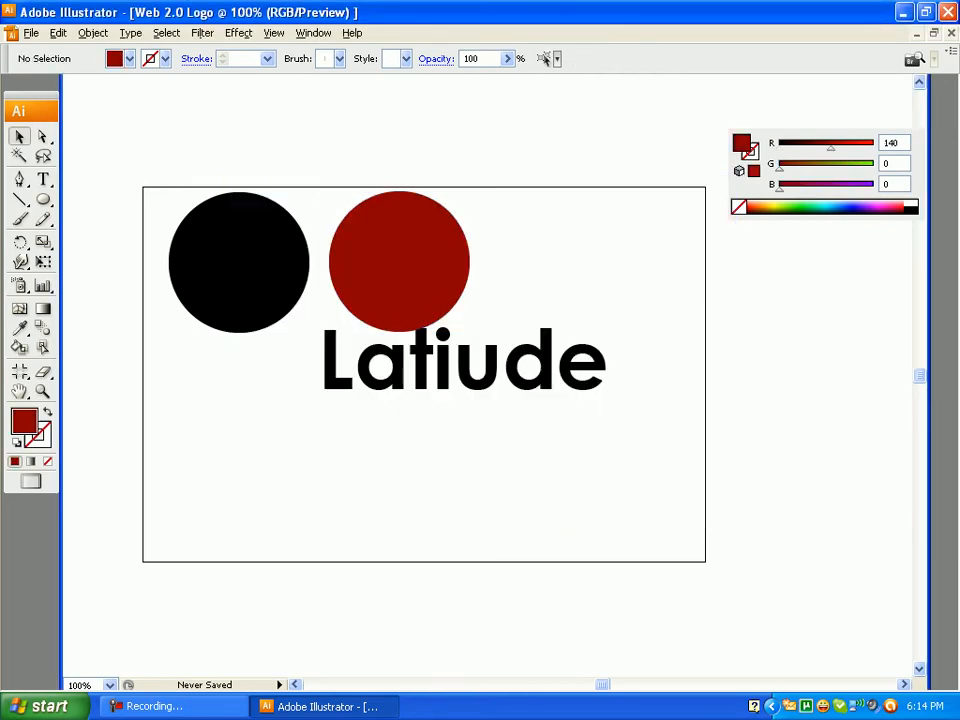
# Move the red circle over the black one, leaving a thin black crescent exposed on the left
pyautogui.click(399, 261)
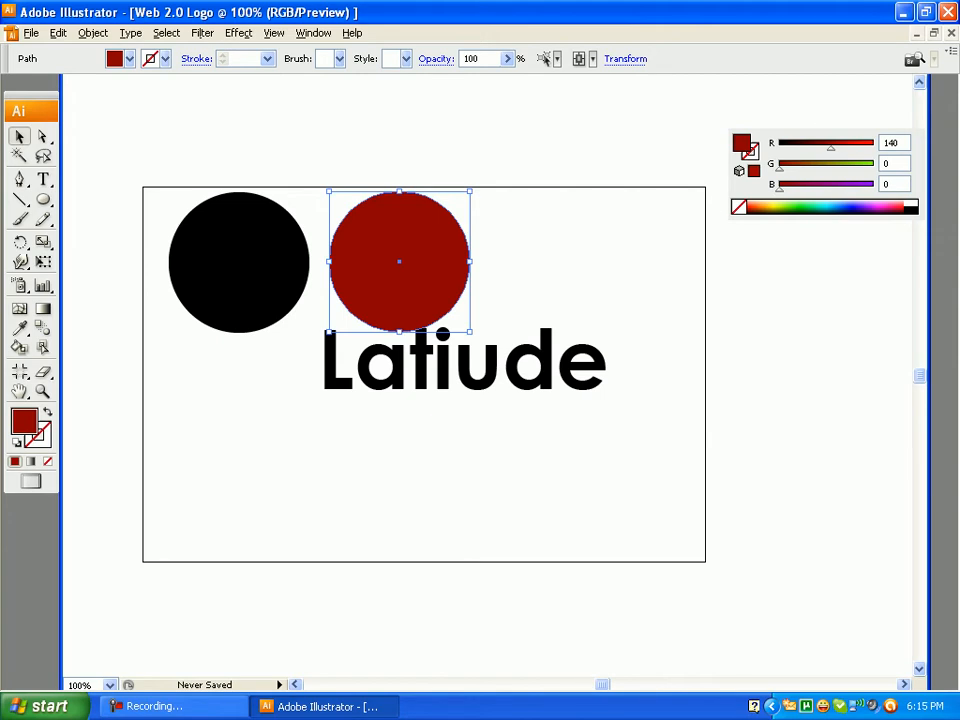
pyautogui.moveTo(369, 241); pyautogui.dragTo(223, 241)
pyautogui.click(400, 261)
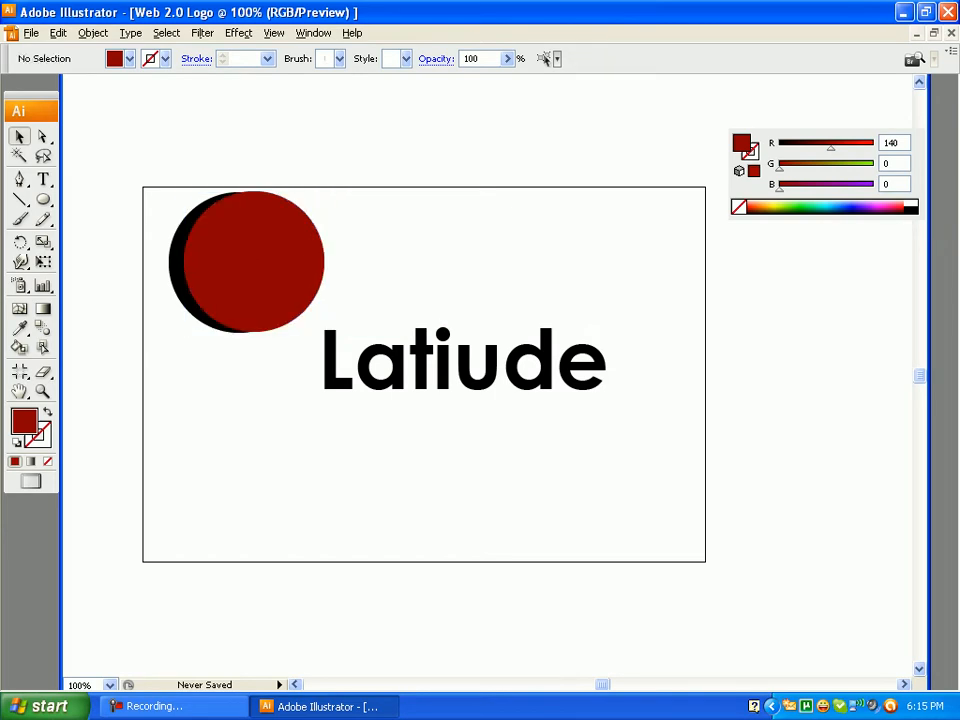
# Subtract the red circle from the black circle with Pathfinder to form an expanded crescent
pyautogui.moveTo(206, 144); pyautogui.dragTo(231, 377)
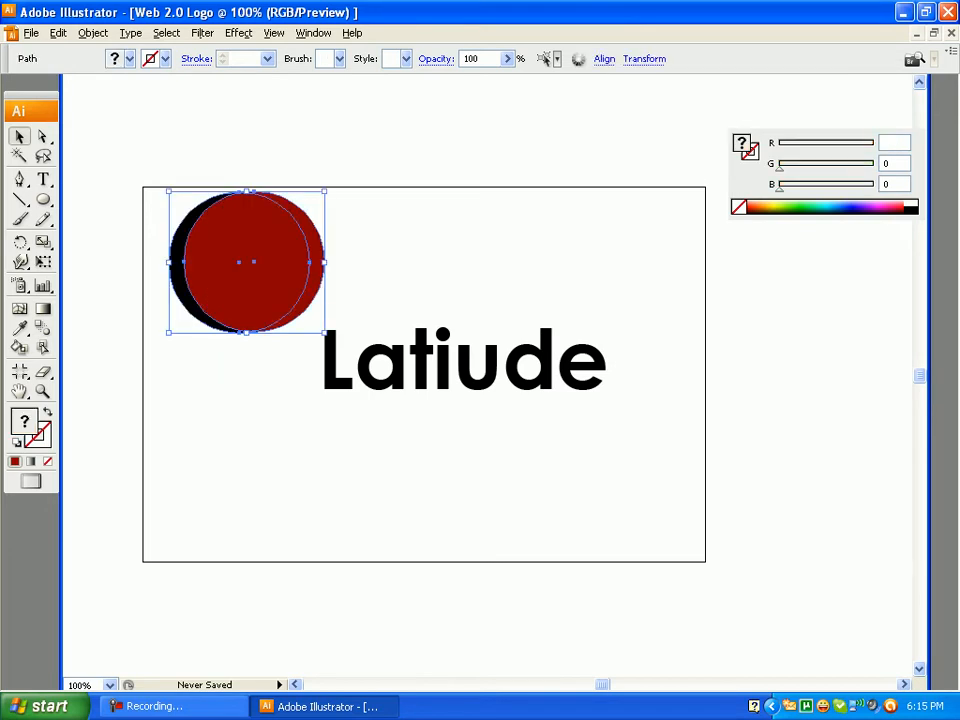
pyautogui.click(313, 32)
pyautogui.click(332, 444)
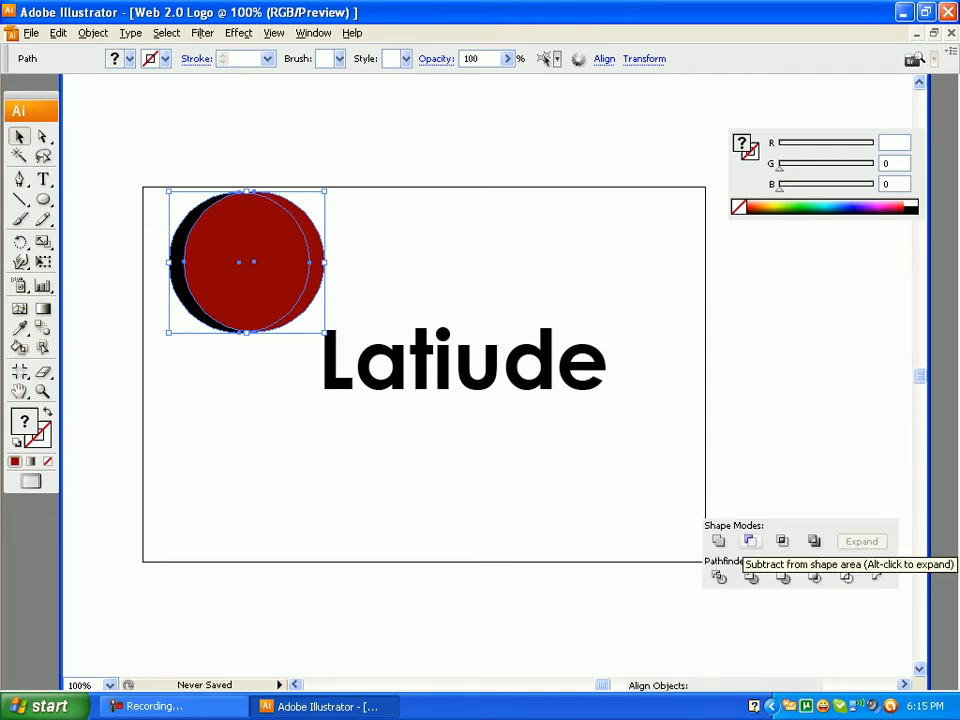
pyautogui.click(750, 541)
pyautogui.click(750, 541)
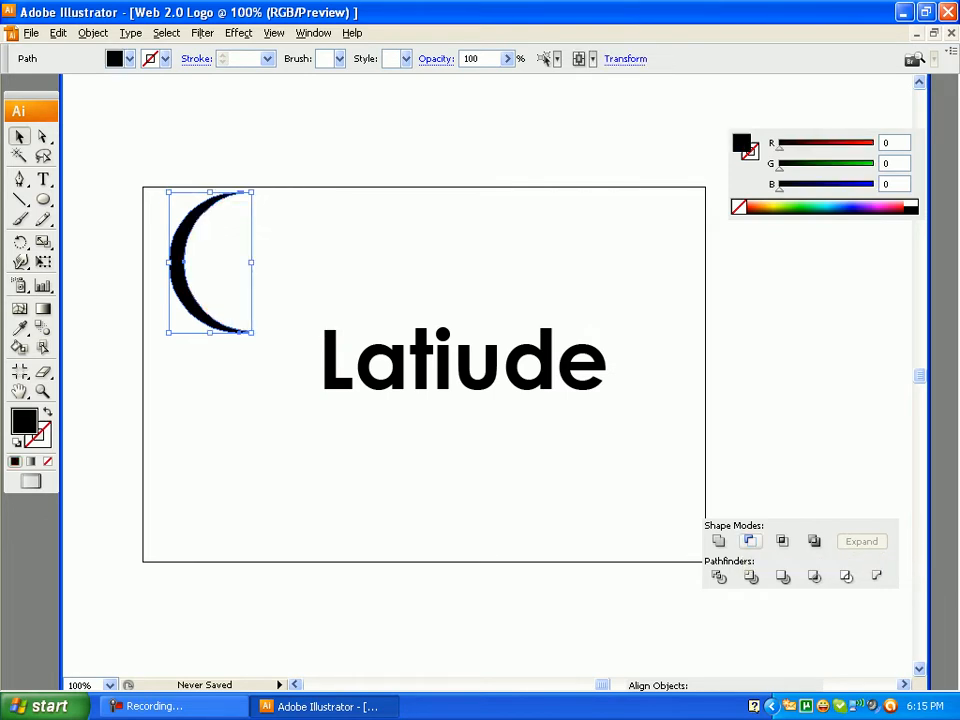
# Move the black crescent down so it curves around the L of the Latiude text
pyautogui.click(127, 195)
pyautogui.moveTo(175, 247); pyautogui.dragTo(279, 350)
pyautogui.scroll(1, 279, 350)
pyautogui.scroll(-1, 424, 400)
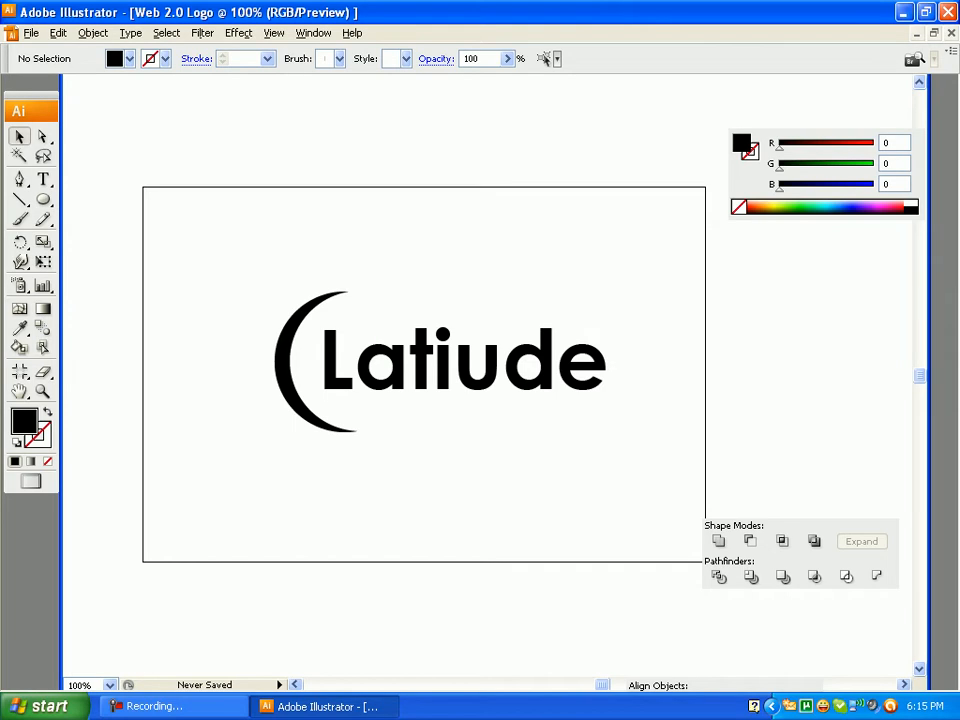
# Expand the Latiude text into outlines and make the letters a compound path
pyautogui.click(456, 372)
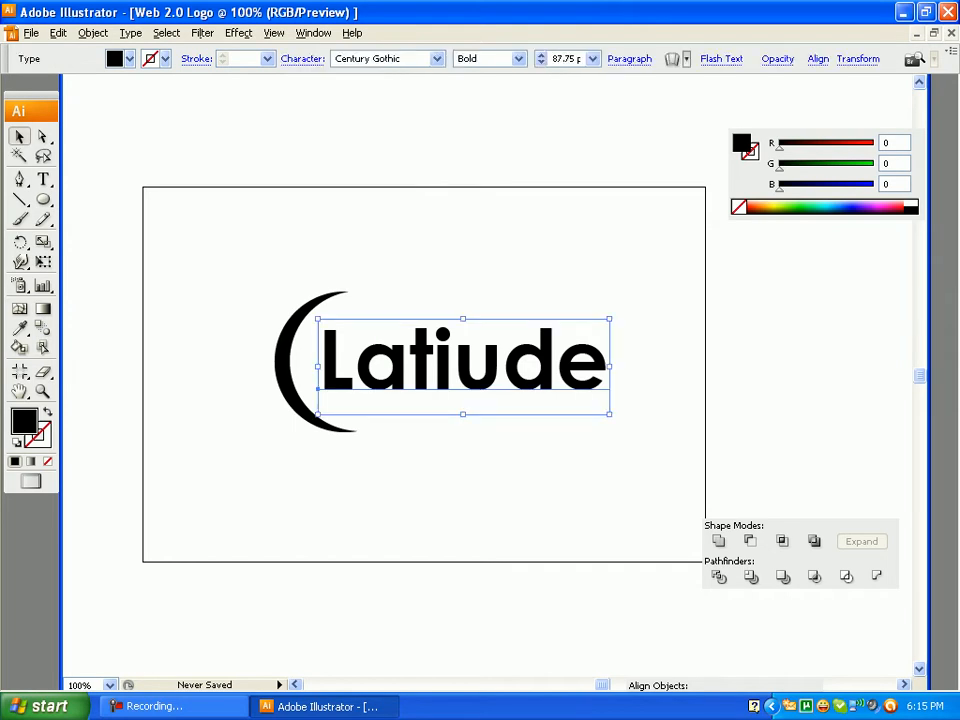
pyautogui.click(456, 470)
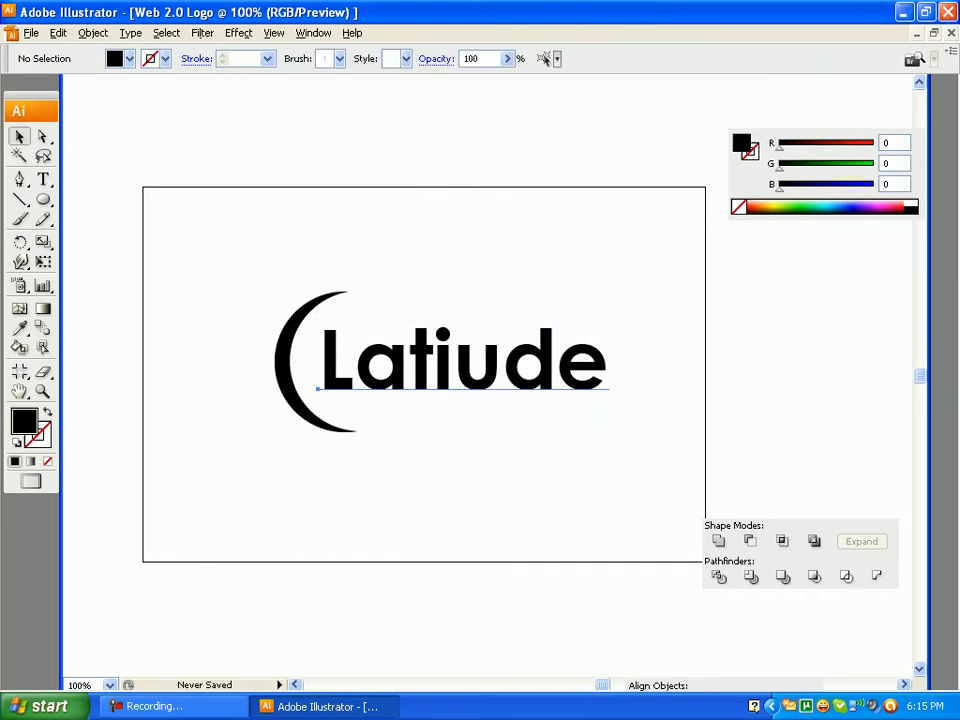
pyautogui.click(456, 372)
pyautogui.click(93, 33)
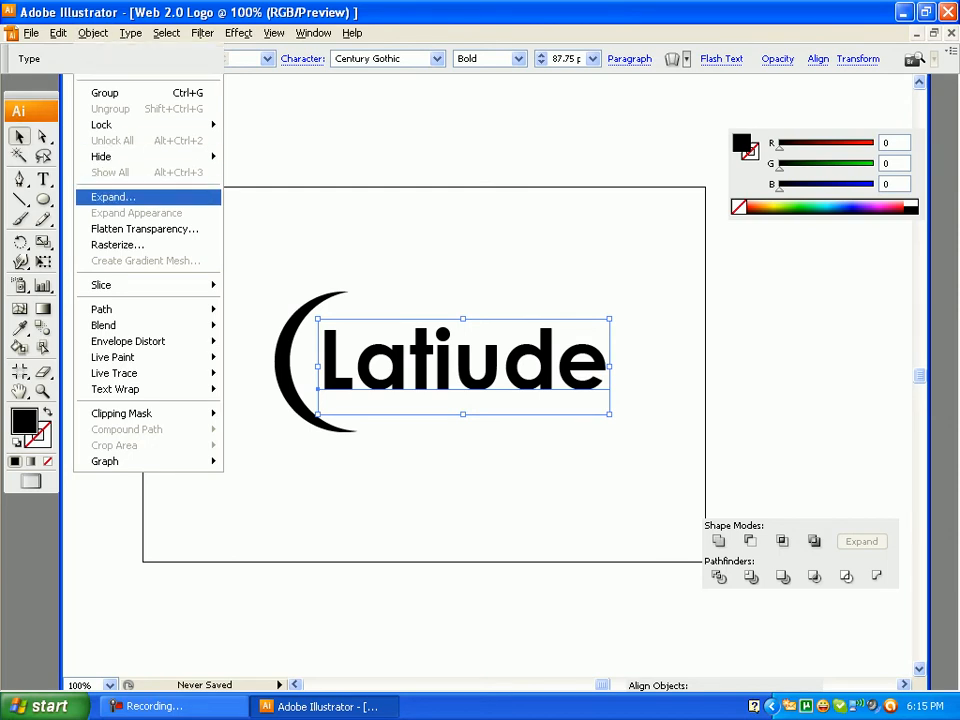
pyautogui.click(113, 197)
pyautogui.press('Return')
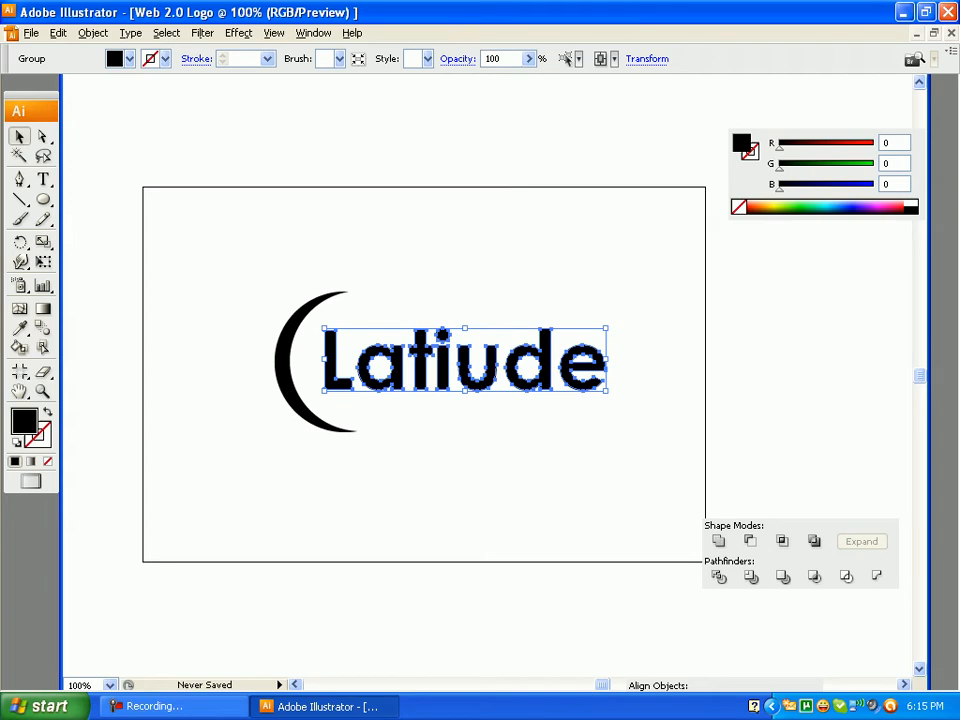
pyautogui.hotkey('ctrl', '8')
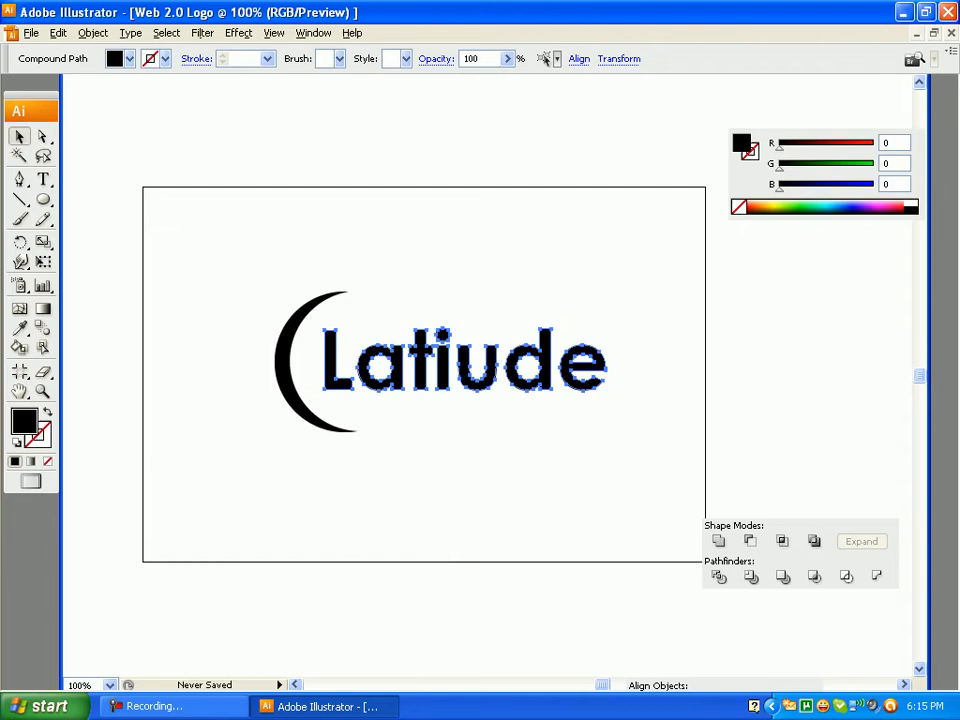
pyautogui.hotkey('ctrl', 'shift', 'a')
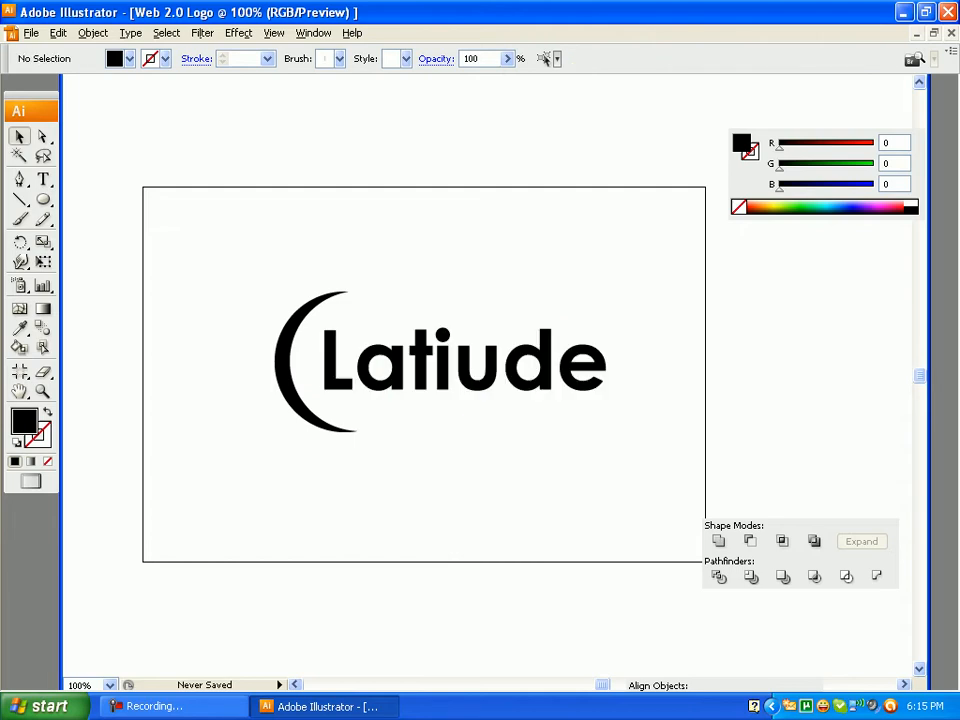
# Merge the Latiude letter shapes with Pathfinder's Add to shape area and expand the result
pyautogui.click(945, 81)
pyautogui.click(583, 369)
pyautogui.hotkey('ctrl', 'shift', 'a')
pyautogui.moveTo(639, 393); pyautogui.dragTo(318, 316)
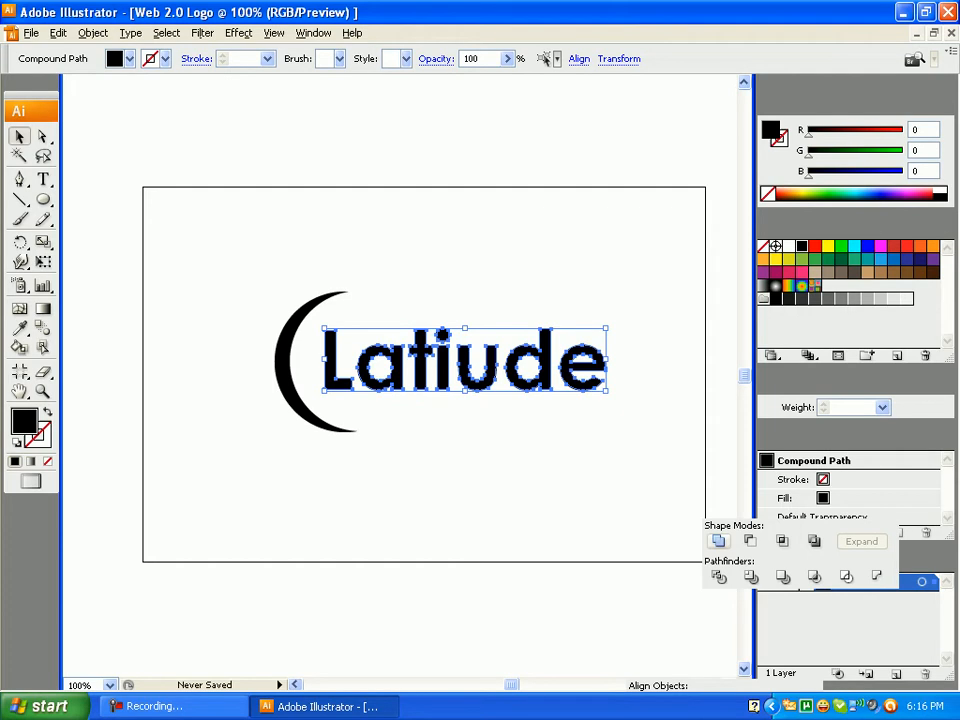
pyautogui.keyDown('alt'); pyautogui.click(719, 541); pyautogui.keyUp('alt')
pyautogui.click(475, 470)
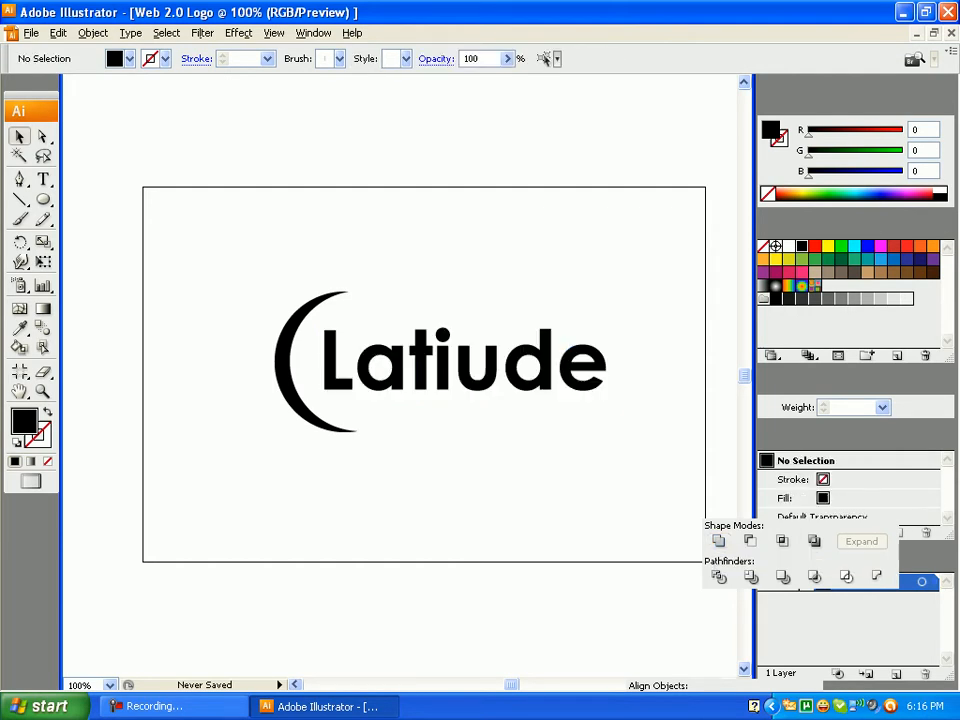
# Select the Latiude lettering and display the full gradient options, including type, angle and location
pyautogui.click(443, 368)
pyautogui.click(475, 470)
pyautogui.click(443, 368)
pyautogui.click(475, 470)
pyautogui.click(443, 368)
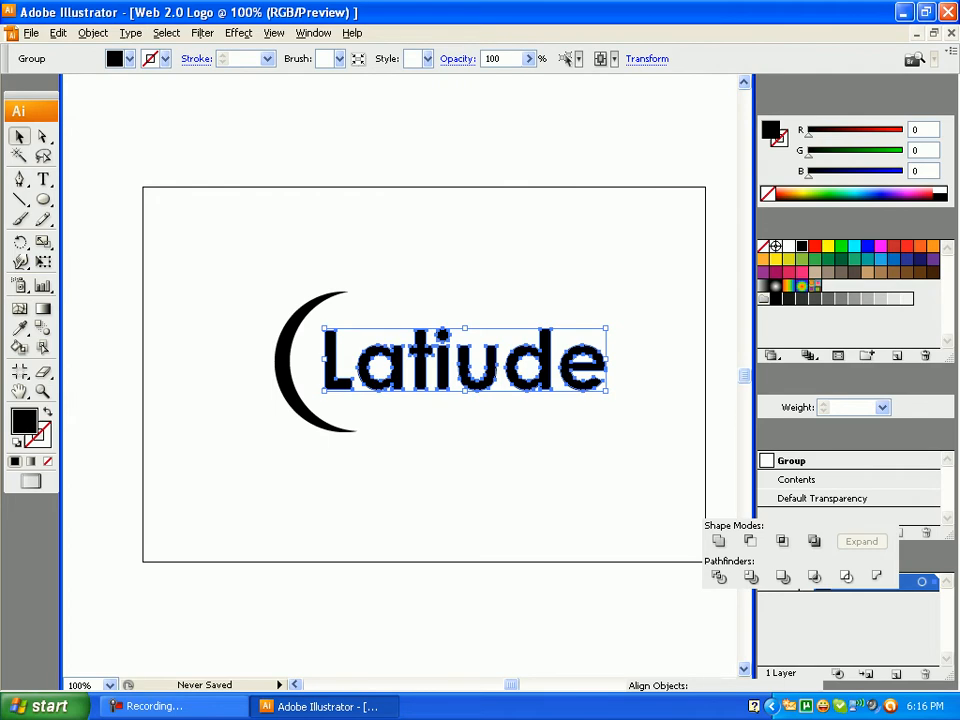
pyautogui.click(828, 385)
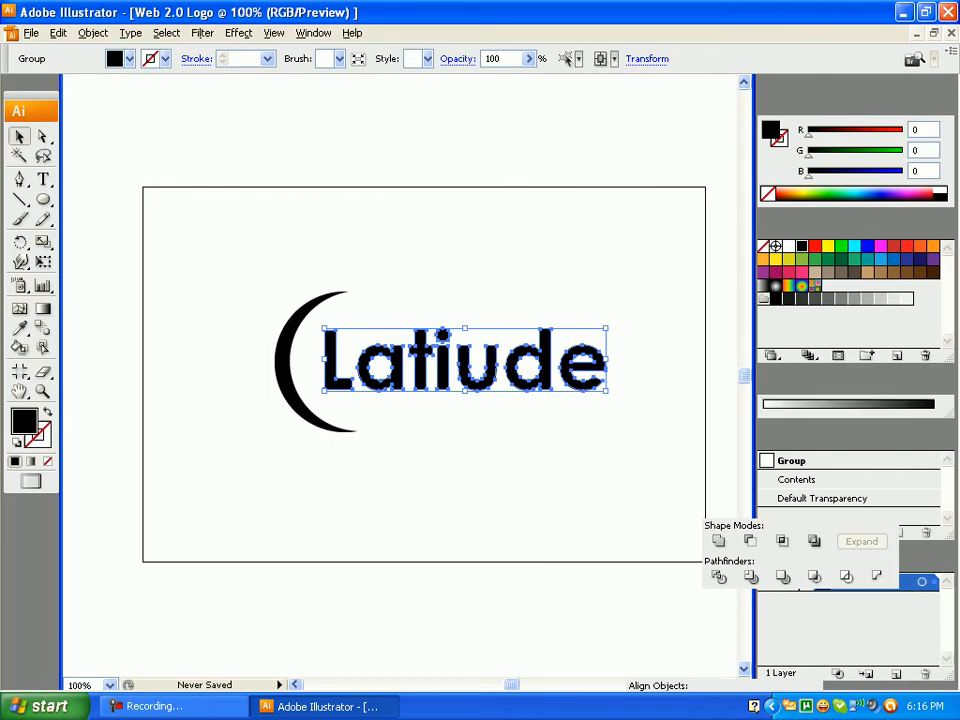
pyautogui.click(946, 383)
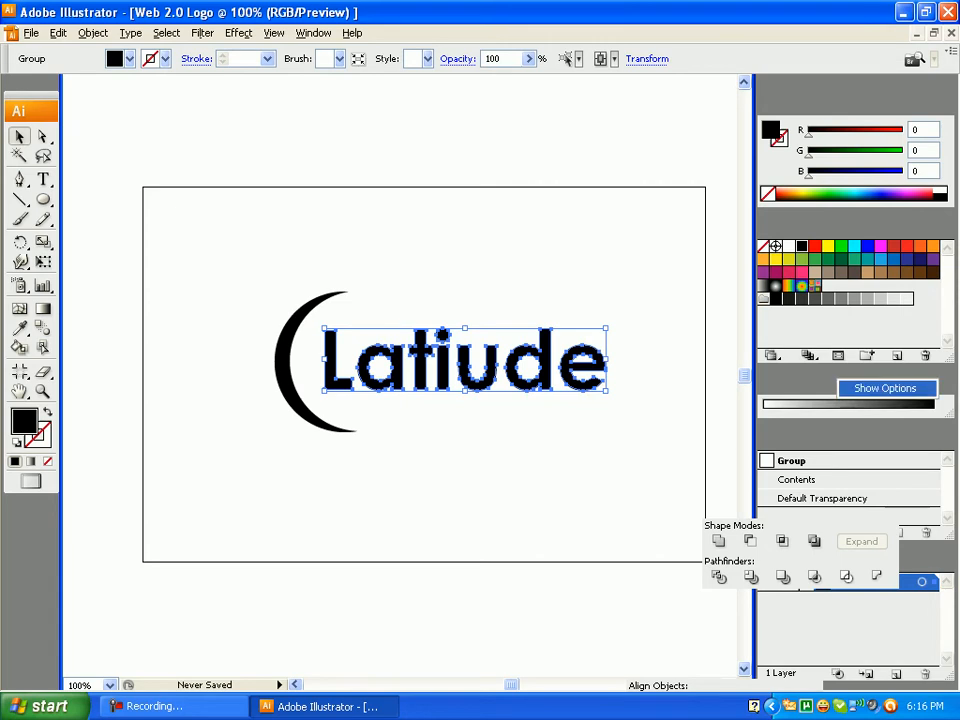
pyautogui.click(887, 388)
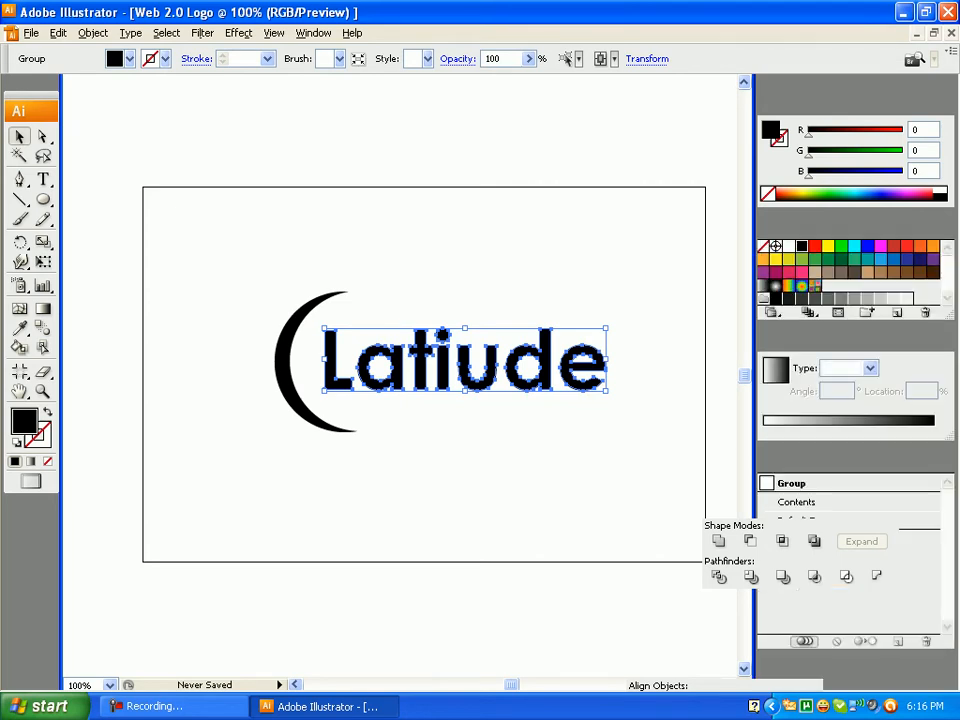
# Fill the Latiude lettering with a linear gradient from dark red (R 95, G 6, B 0) to red (R 193, G 39, B 45)
pyautogui.moveTo(894, 249); pyautogui.dragTo(933, 425)
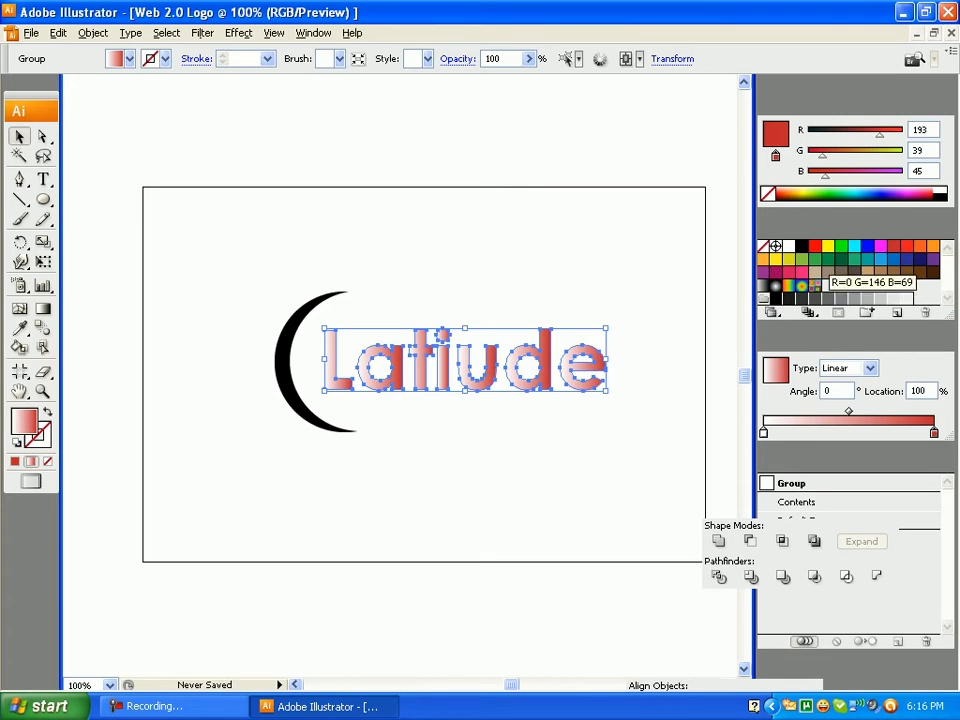
pyautogui.moveTo(815, 247); pyautogui.dragTo(764, 433)
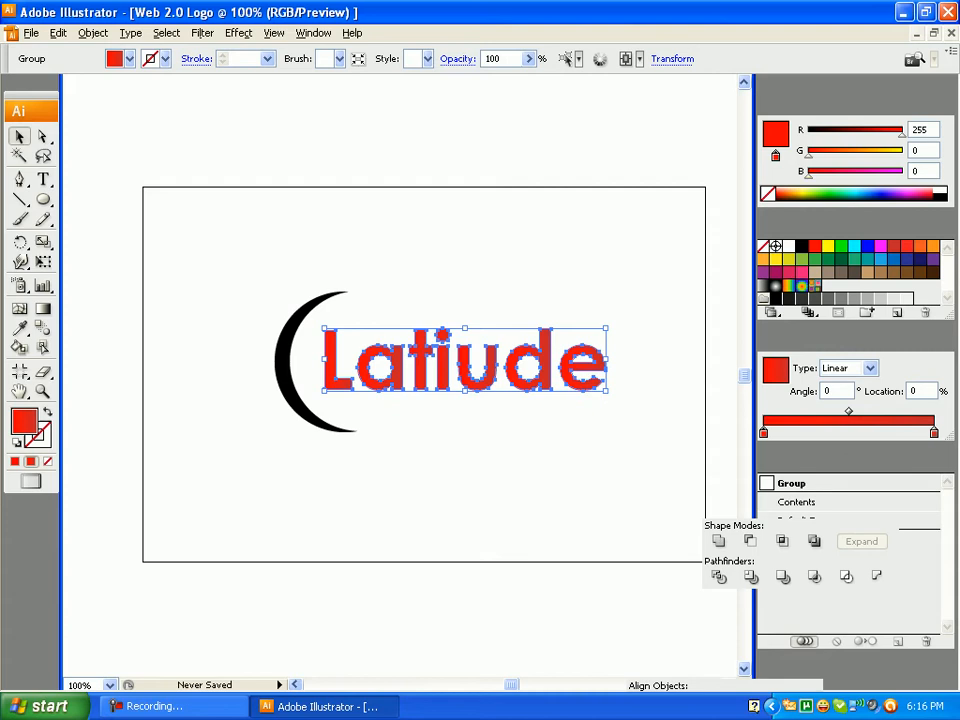
pyautogui.moveTo(781, 193); pyautogui.dragTo(779, 198)
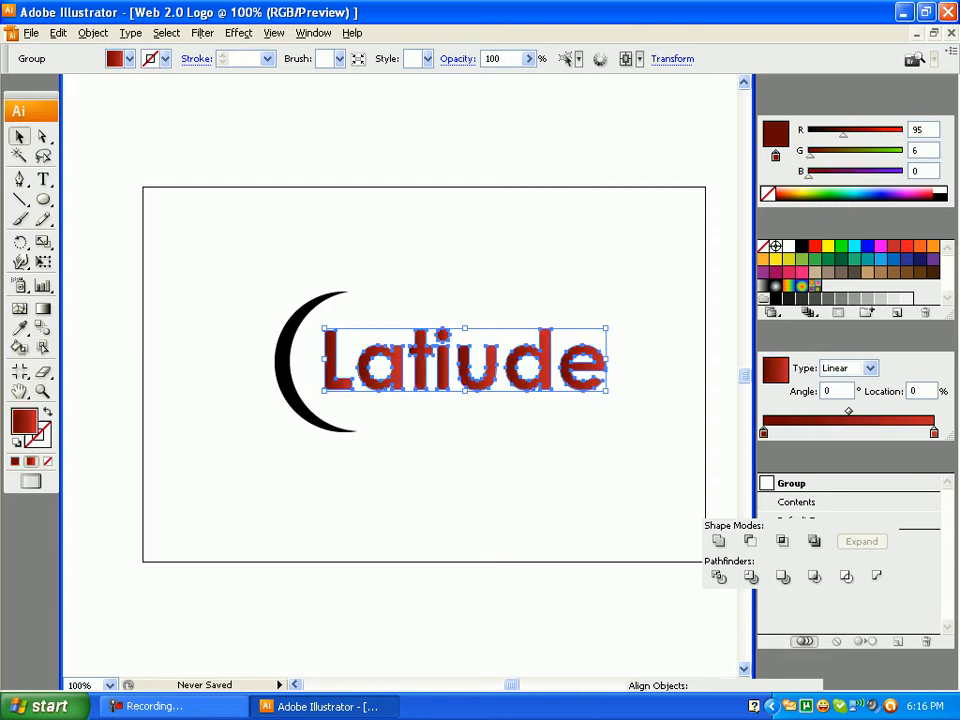
# Try a brighter red (R 223, G 8, B 0) as the end colour of the lettering's gradient
pyautogui.click(934, 433)
pyautogui.moveTo(787, 192)
pyautogui.mouseDown()
pyautogui.moveTo(776, 190)
pyautogui.moveTo(778, 198)
pyautogui.mouseUp()
pyautogui.click(520, 275)
pyautogui.click(478, 370)
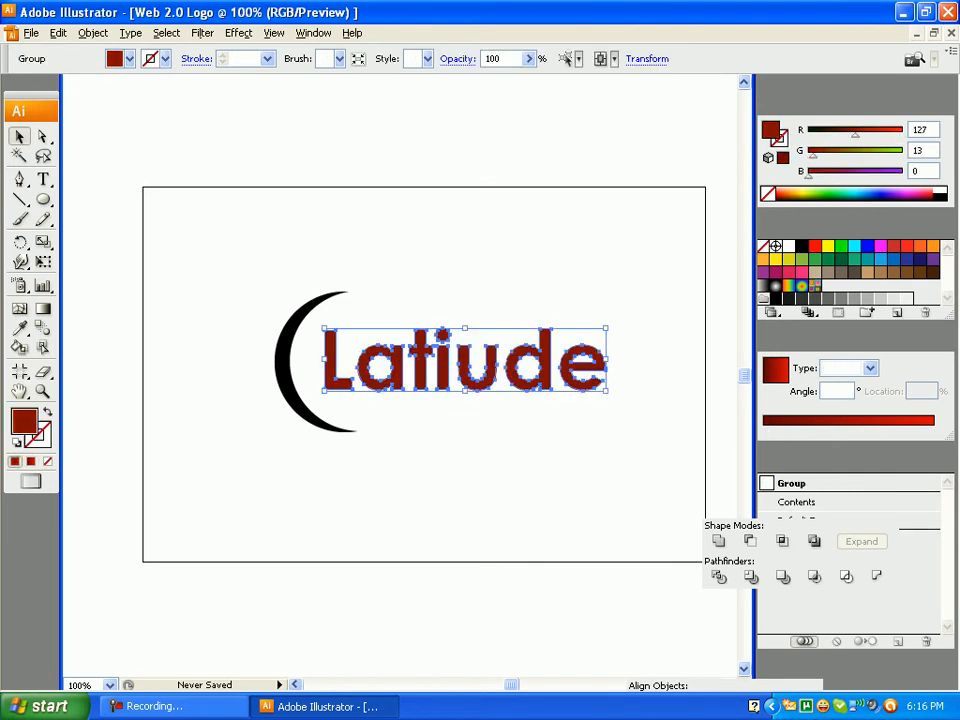
# Apply the gradient to the Latiude lettering and set its end colour to light salmon (R 255, G 132, B 127)
pyautogui.click(776, 370)
pyautogui.click(934, 433)
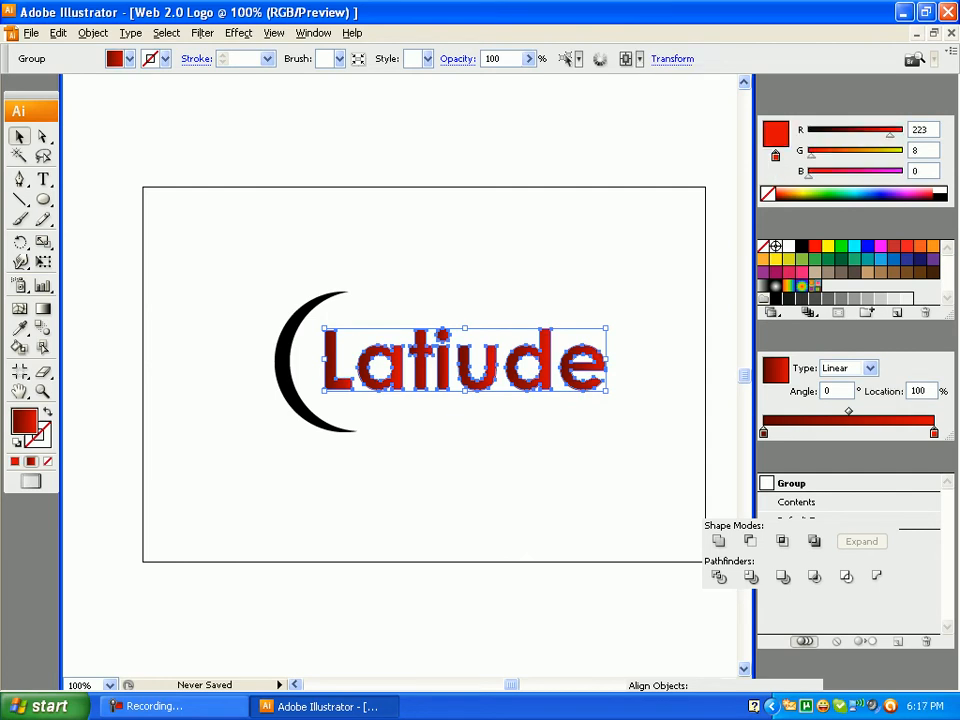
pyautogui.click(778, 192)
pyautogui.click(778, 190)
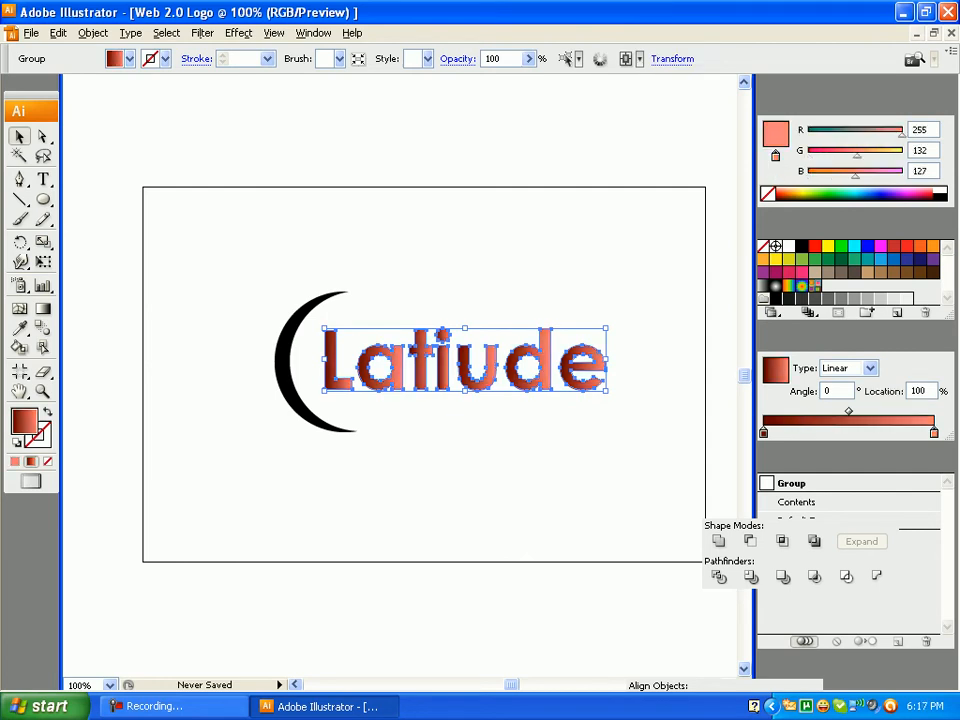
# Set the gradient angle of the Latiude lettering to 90° and deselect it
pyautogui.hotkey('ctrl', 'shift', 'a')
pyautogui.click(417, 352)
pyautogui.doubleClick(832, 391)
pyautogui.write('90')
pyautogui.press('Return')
pyautogui.hotkey('ctrl', 'shift', 'a')
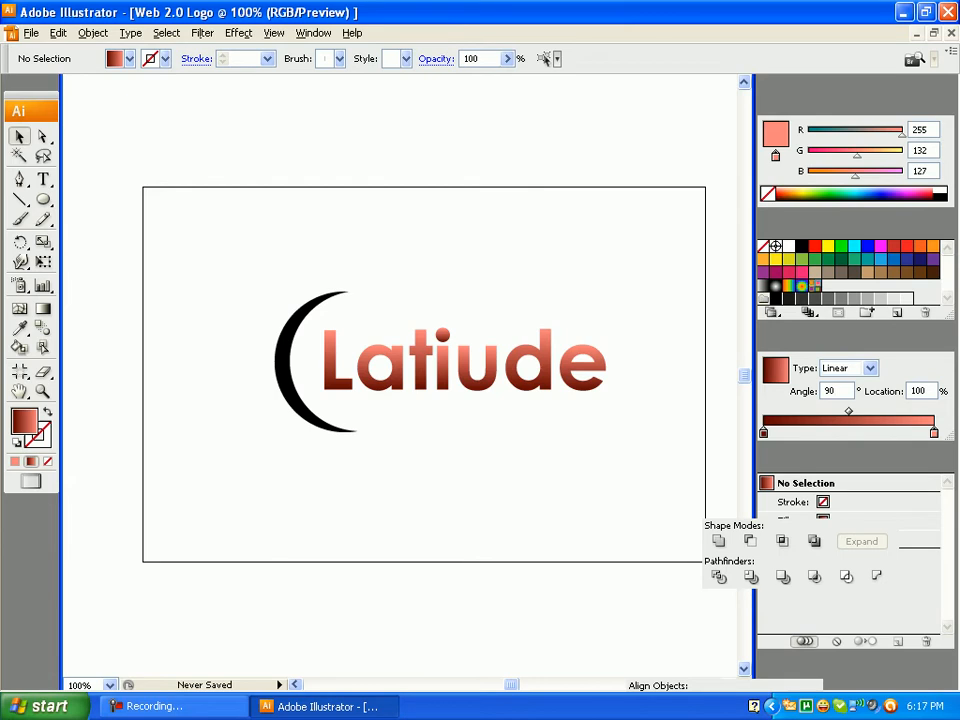